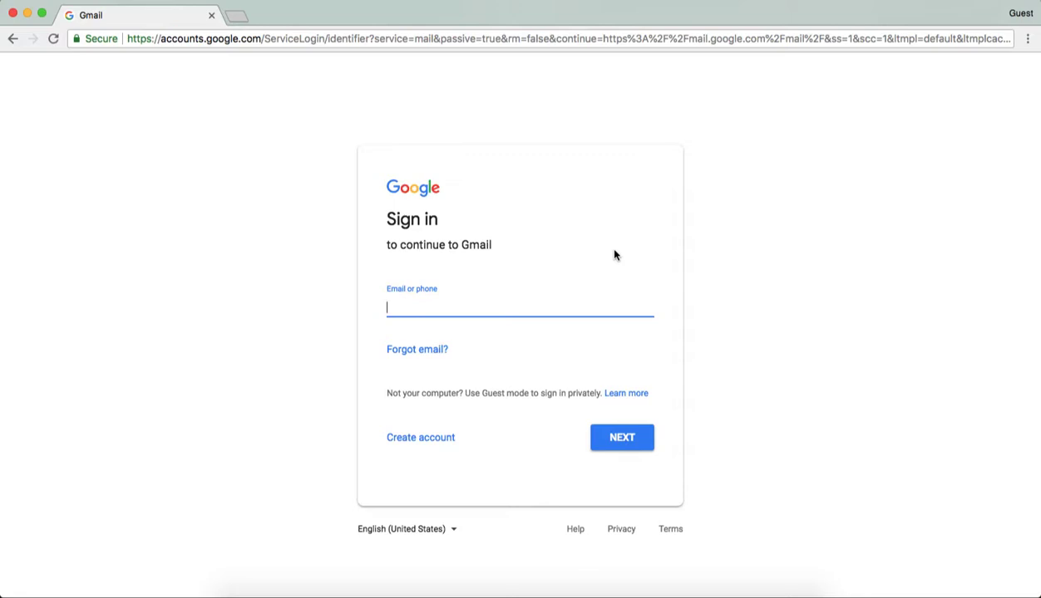
Sign in with the demo account's e-mail address and password to reach the inbox.
type("restoreBin")
key("BackSpace")
key("BackSpace")
key("BackSpace")
type("bin.demo")
key("Return")
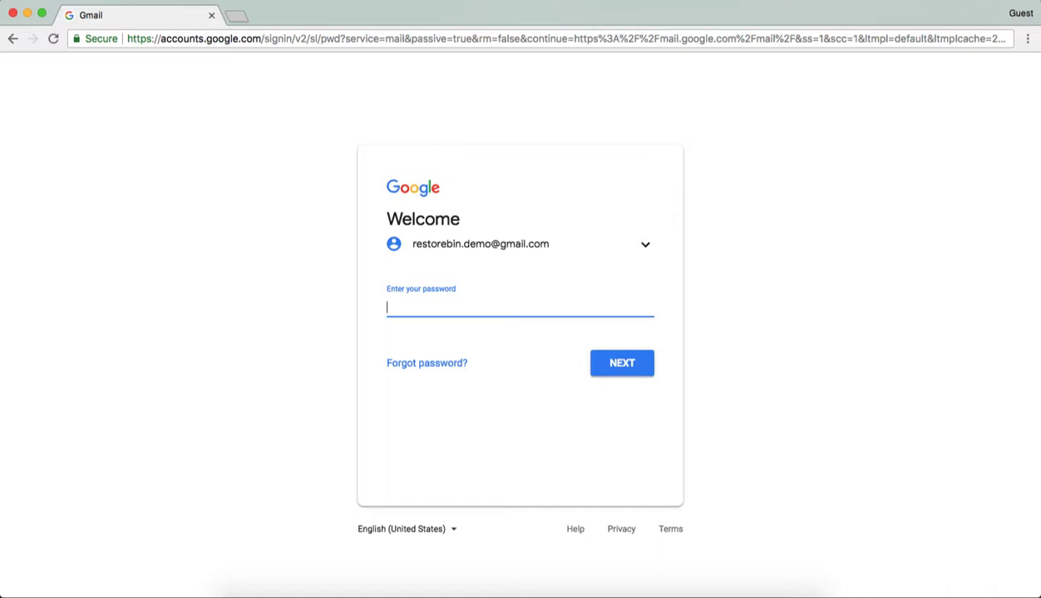
type("••••••••••")
key("Return")
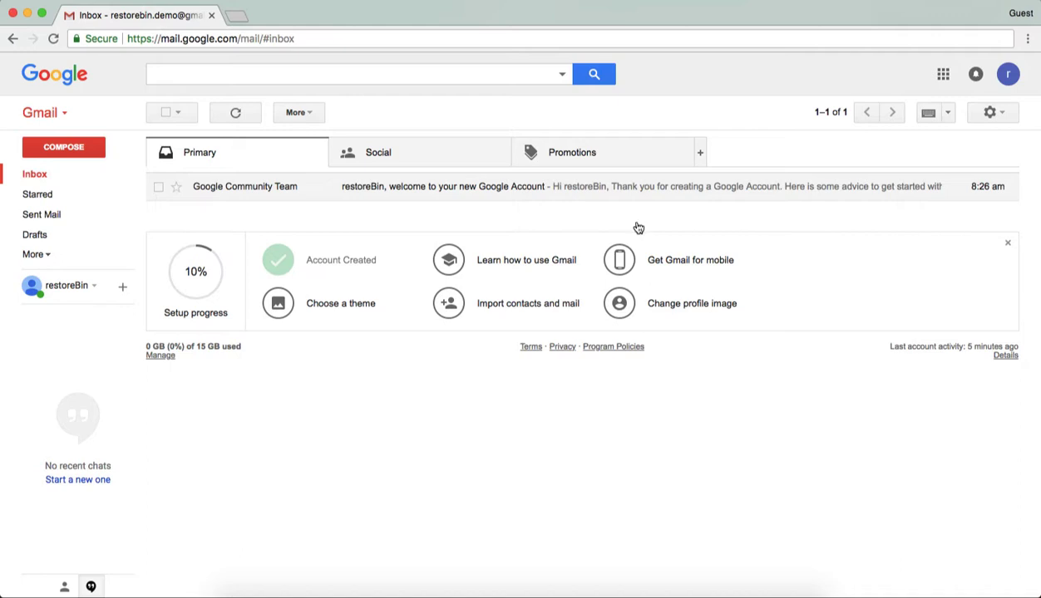
left_click(989, 113)
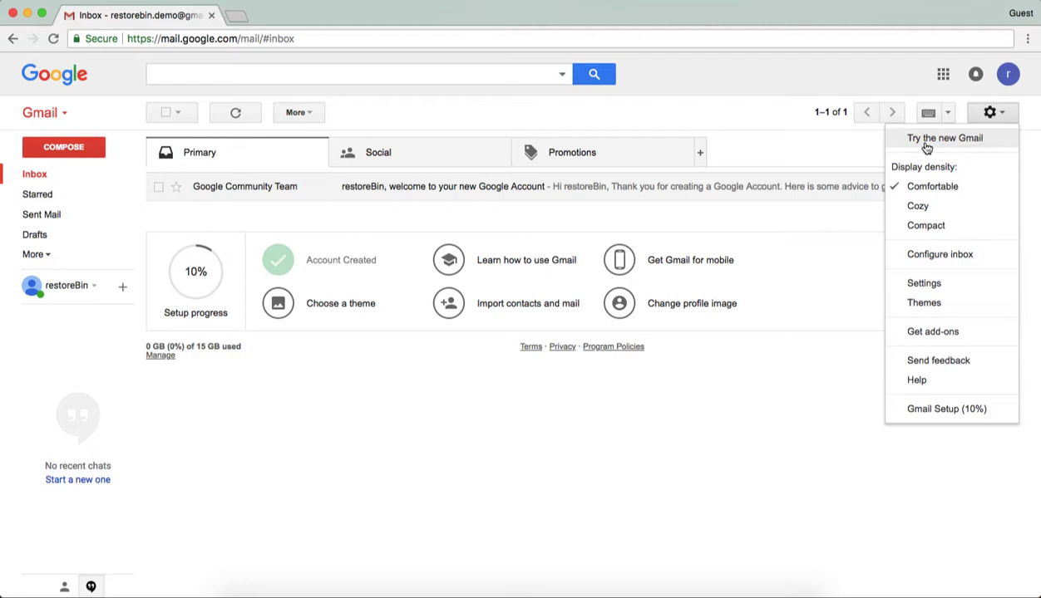
left_click(829, 151)
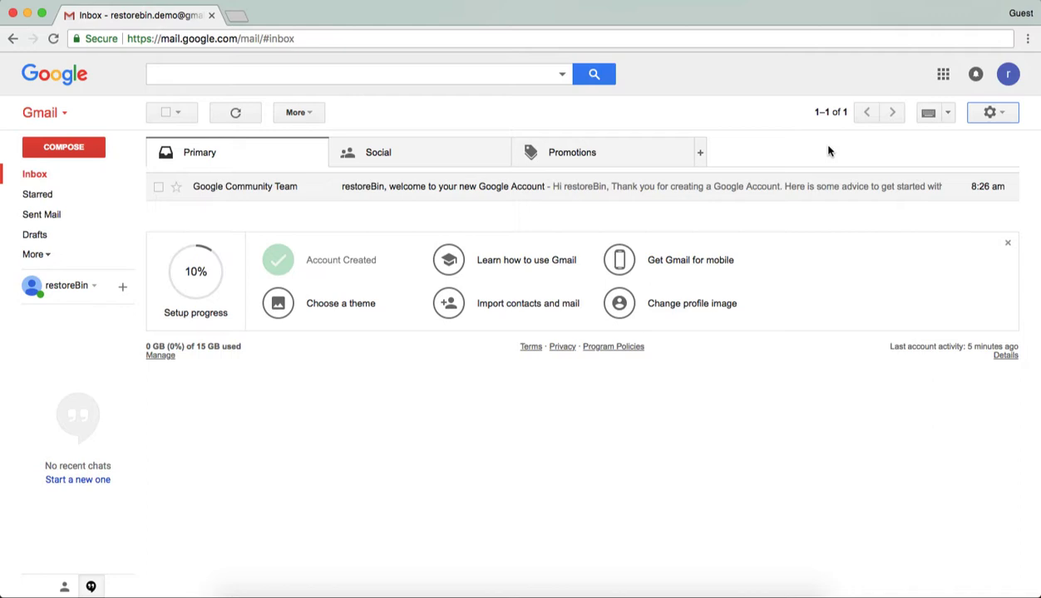
Switch the inbox display density from Comfortable to Cozy, then to Compact.
left_click(987, 116)
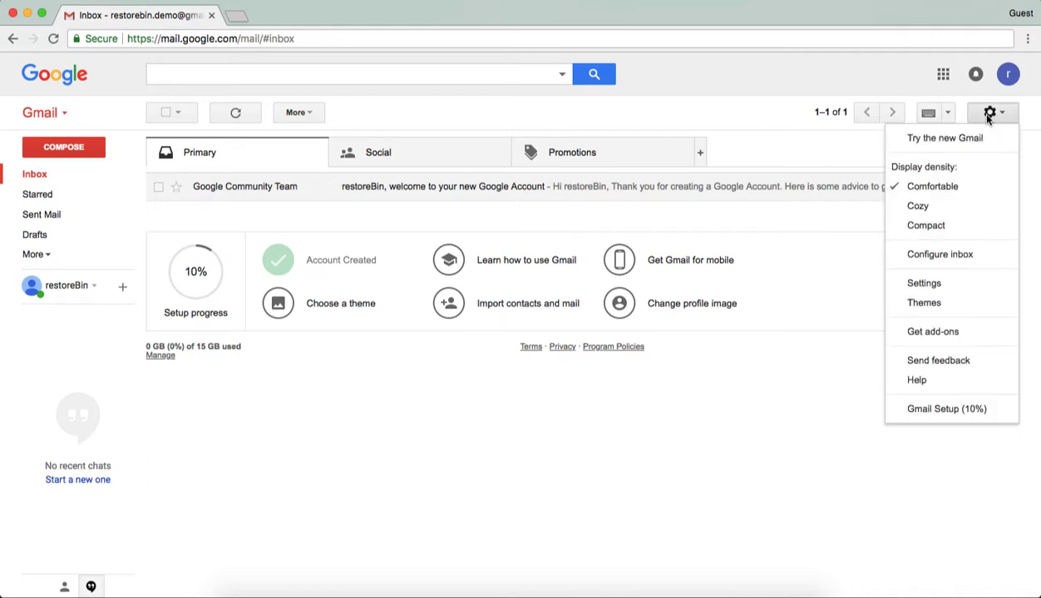
left_click(949, 208)
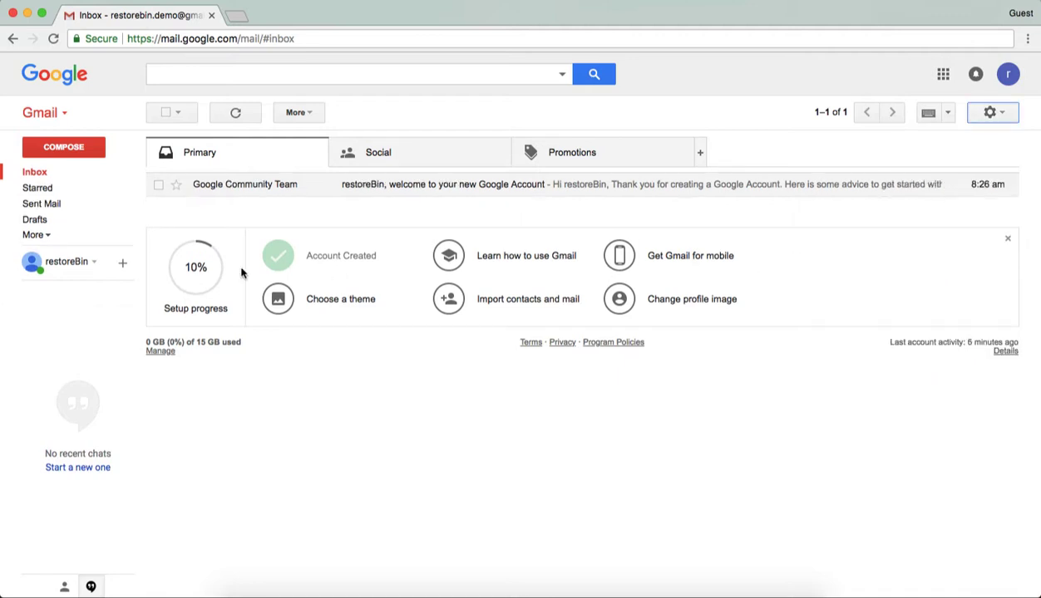
left_click(990, 112)
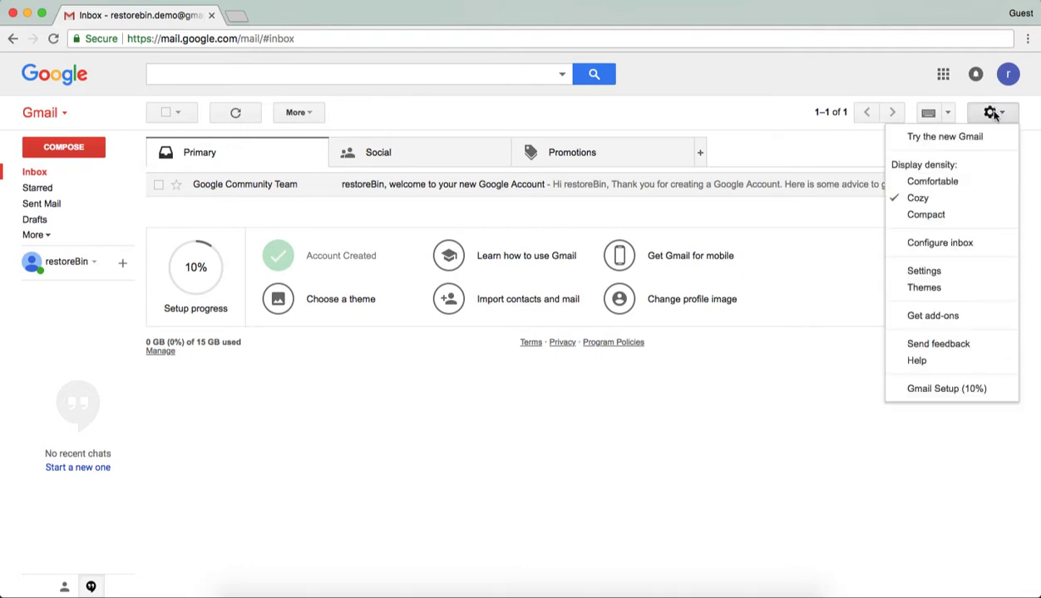
left_click(942, 216)
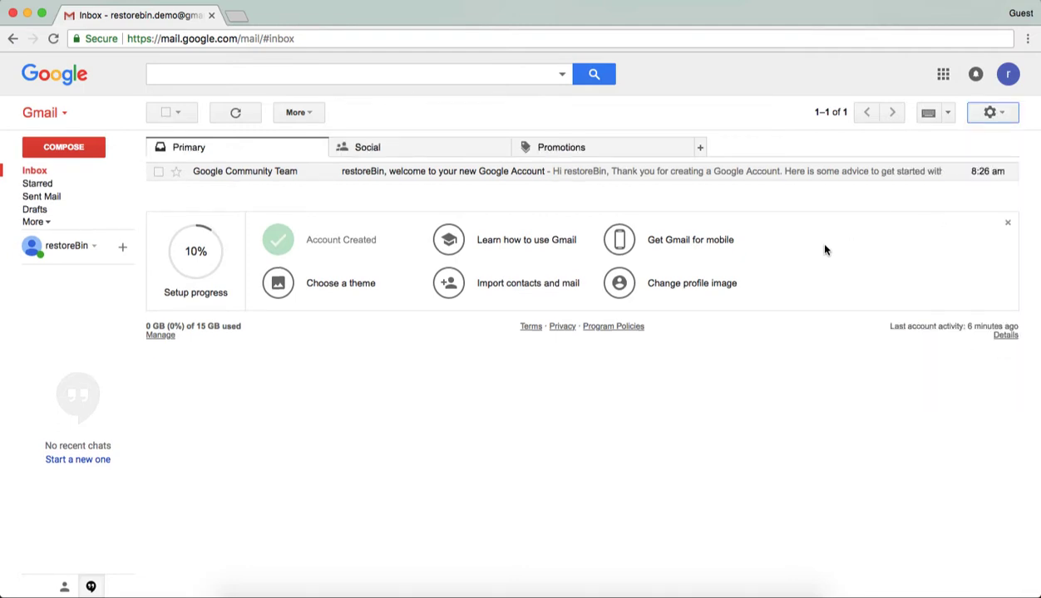
Uncheck the Social and Promotions inbox tabs and save the change.
left_click(994, 116)
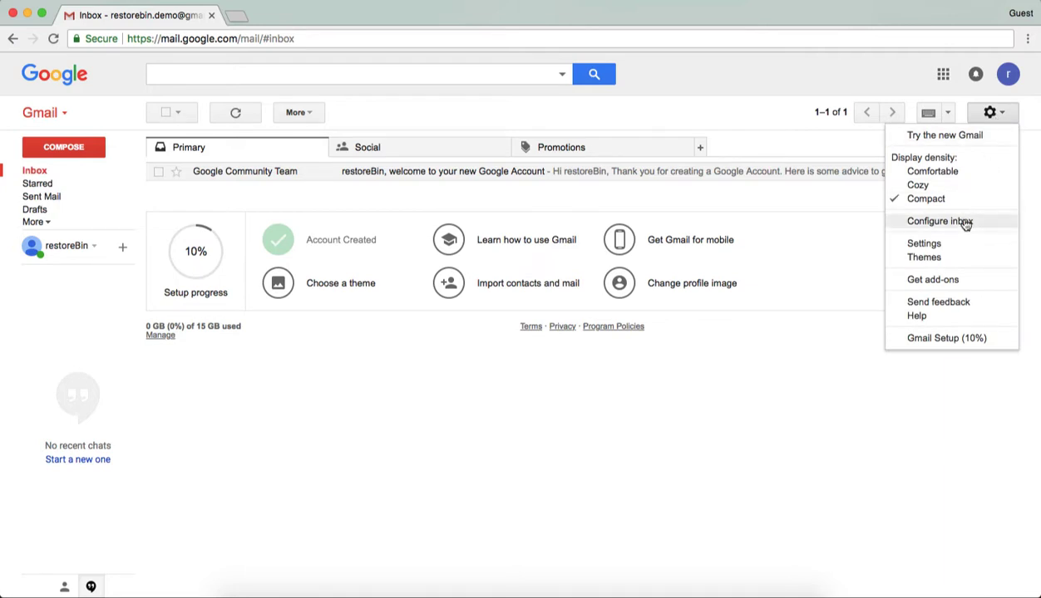
left_click(437, 210)
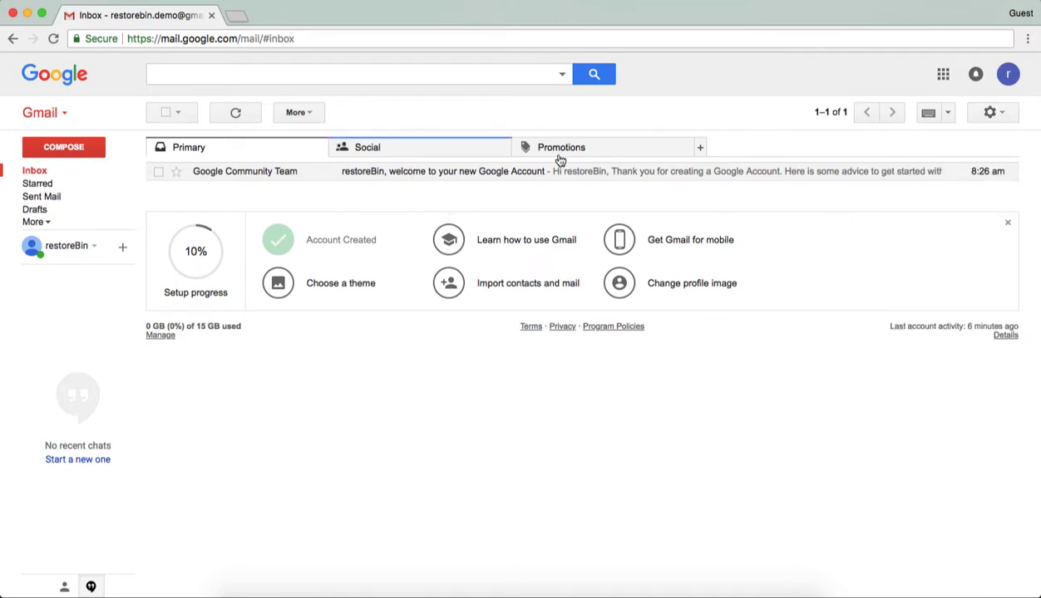
left_click(995, 118)
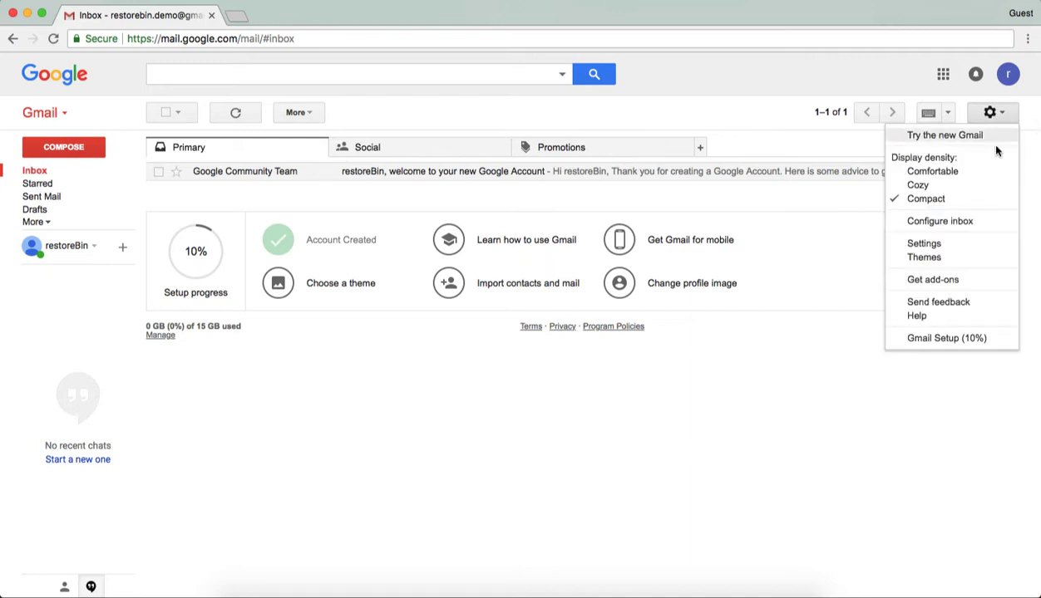
left_click(954, 222)
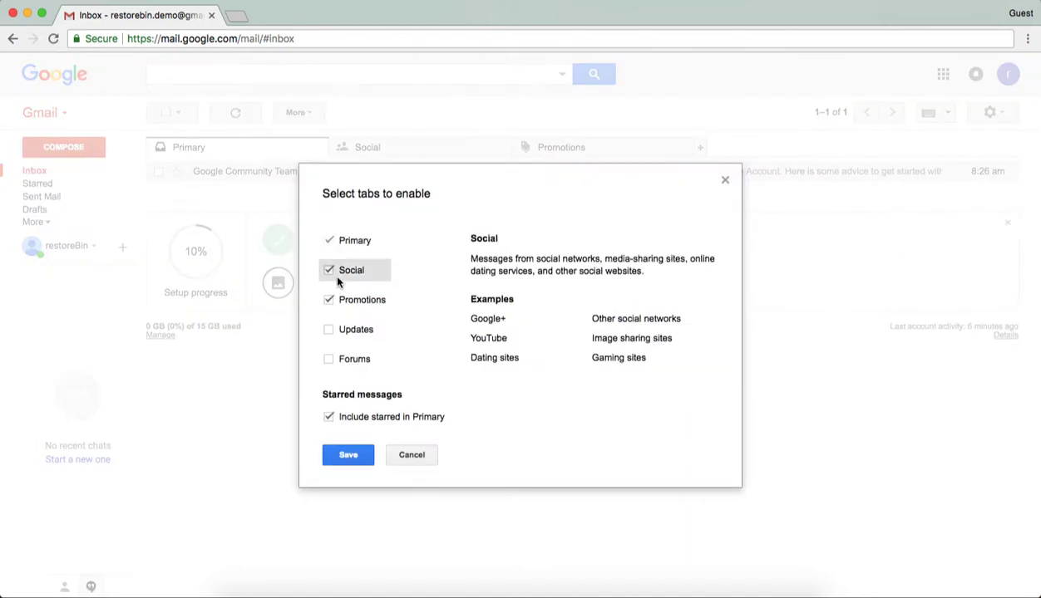
left_click(329, 271)
left_click(328, 299)
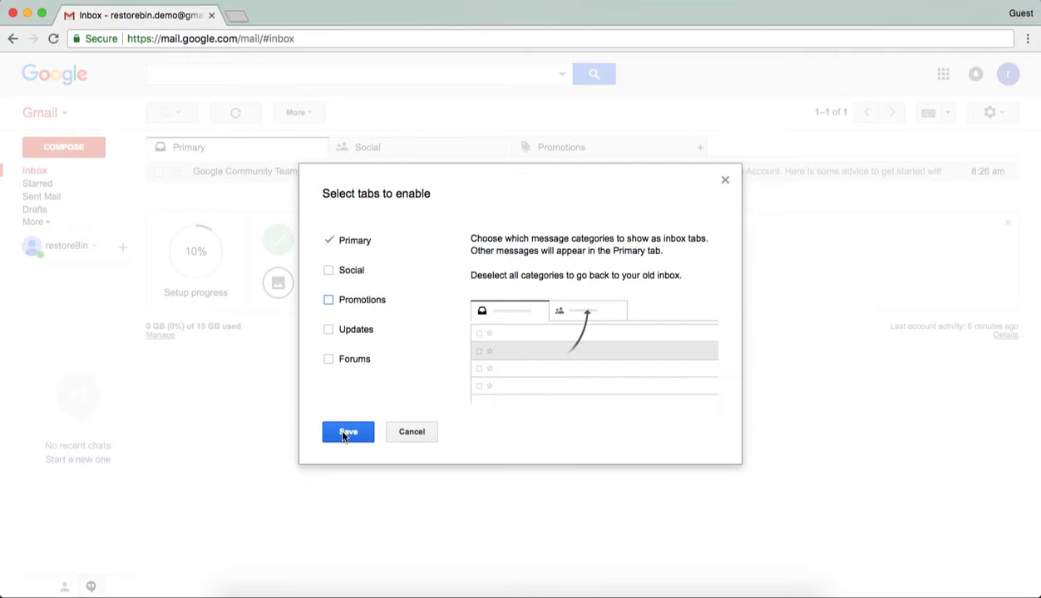
left_click(344, 428)
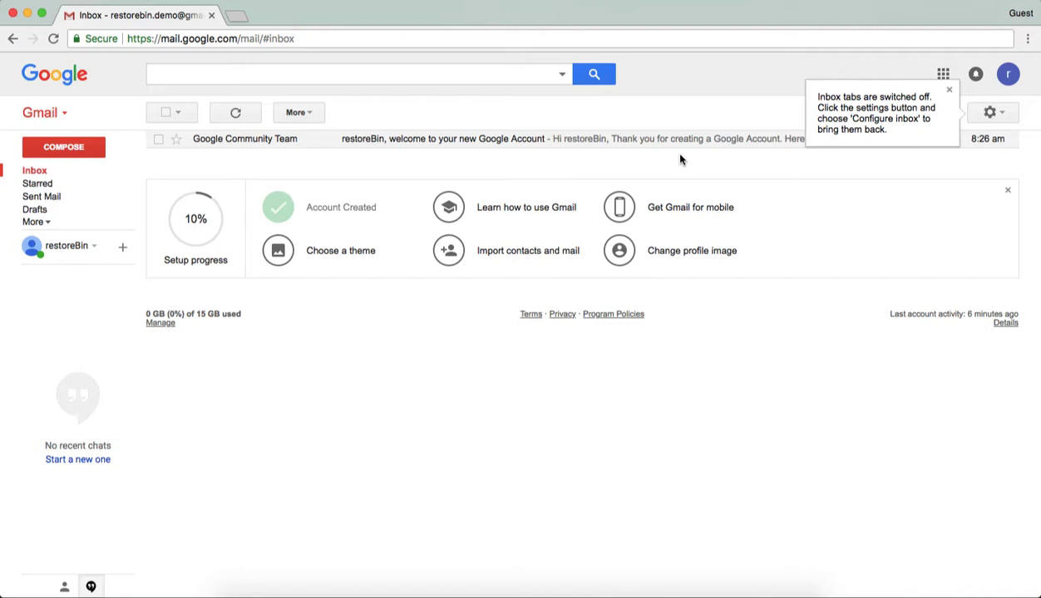
Check the Social, Promotions, Updates and Forums inbox tabs and save.
left_click(989, 114)
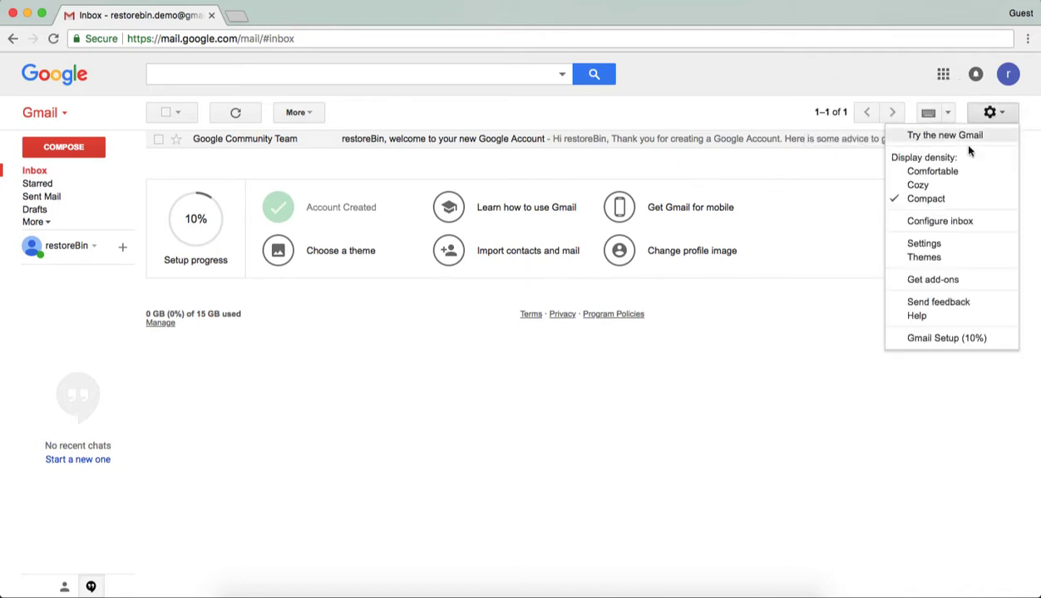
left_click(910, 222)
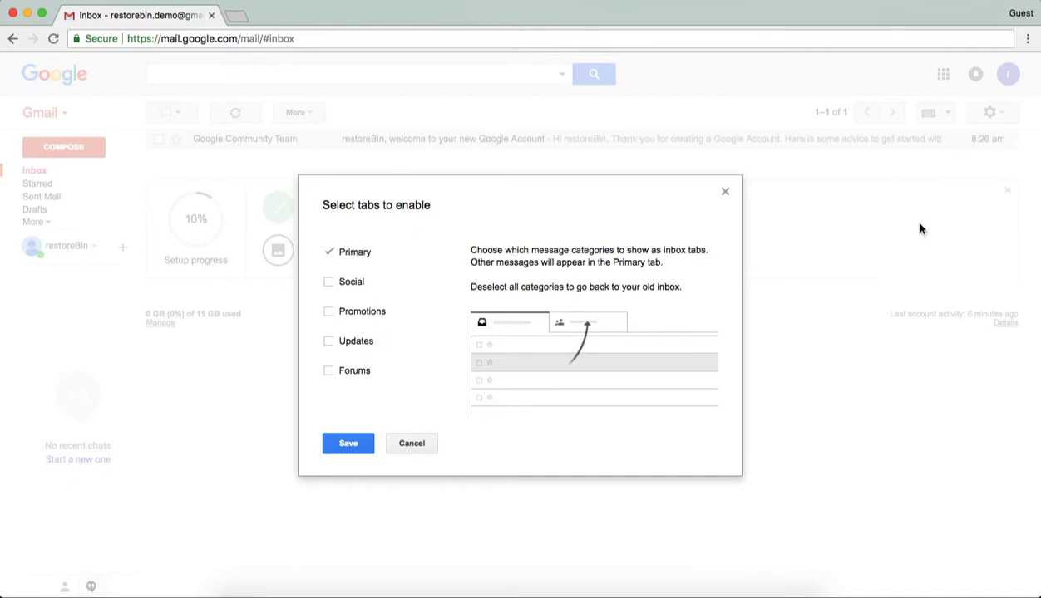
left_click(328, 283)
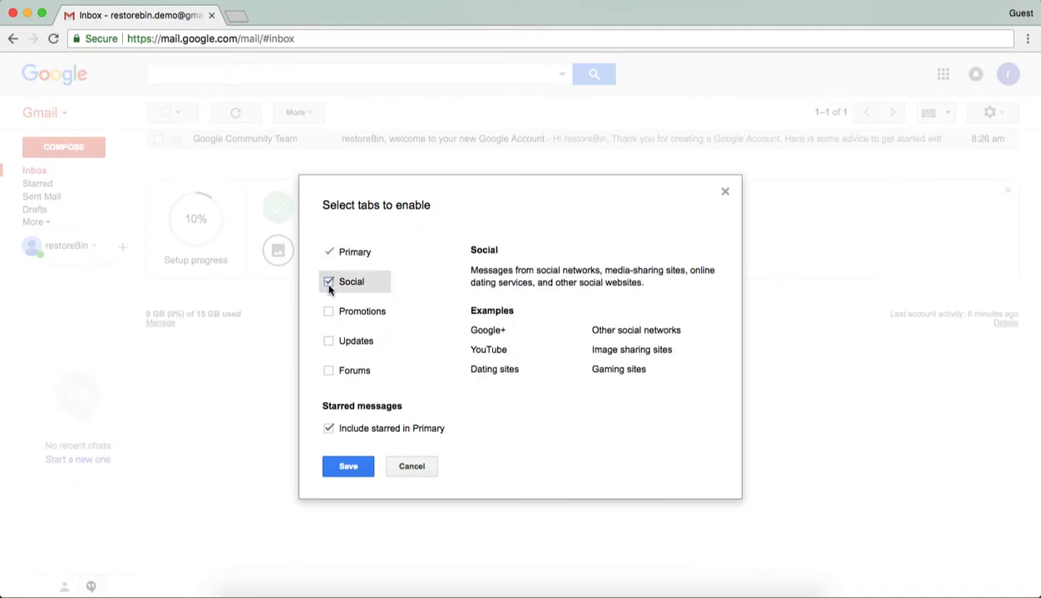
left_click(328, 311)
left_click(328, 341)
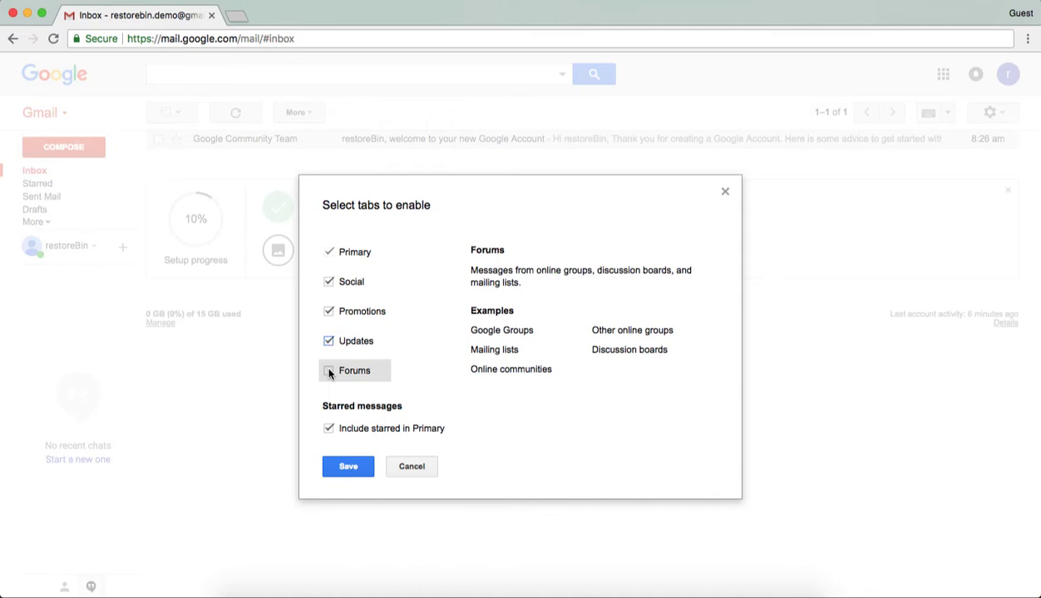
left_click(329, 372)
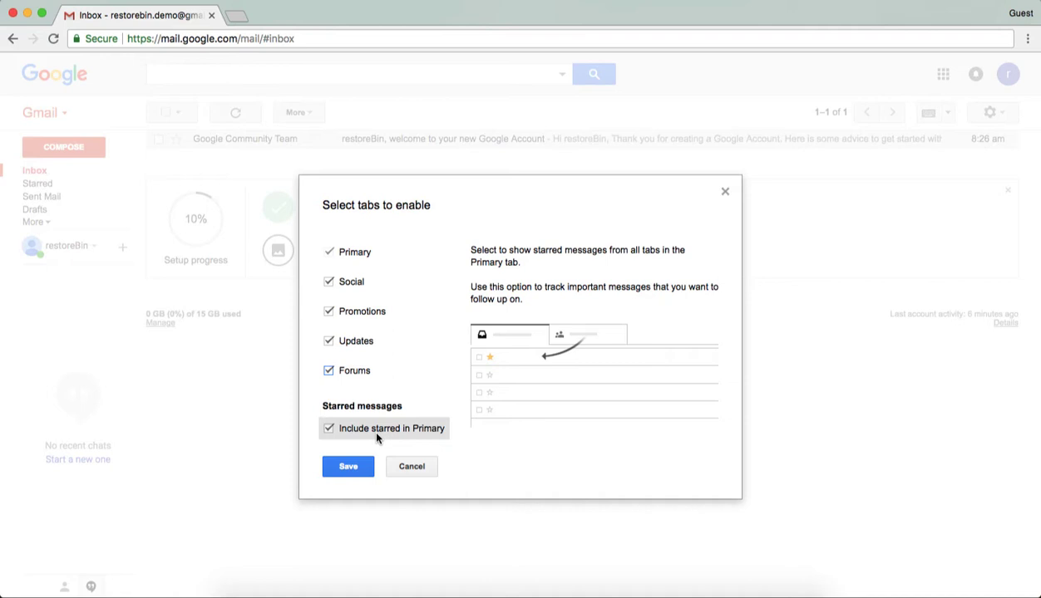
left_click(348, 466)
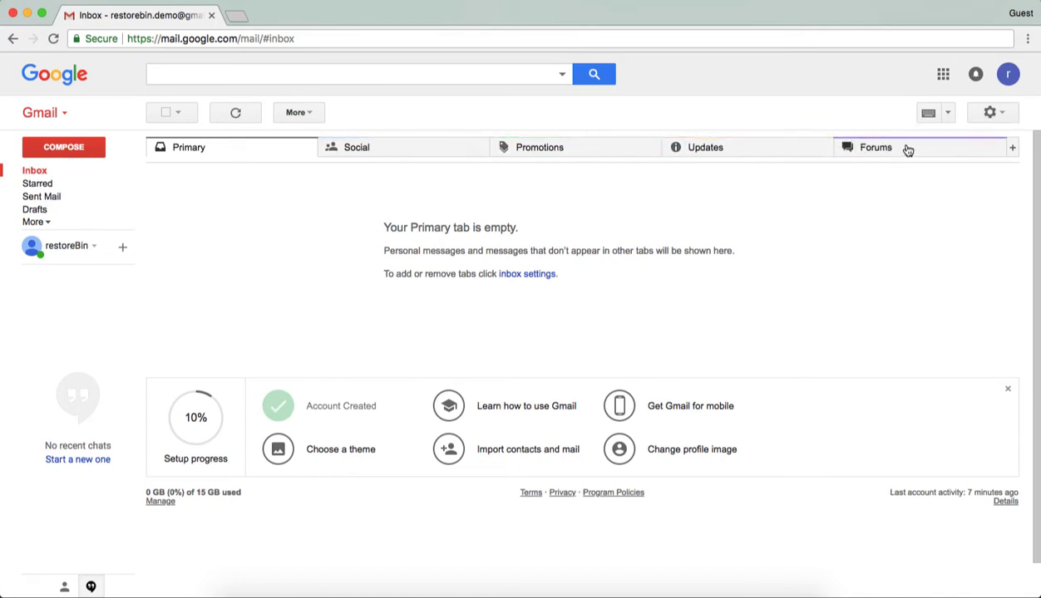
Open the gear settings menu at the top right of the five-tab inbox.
left_click(997, 118)
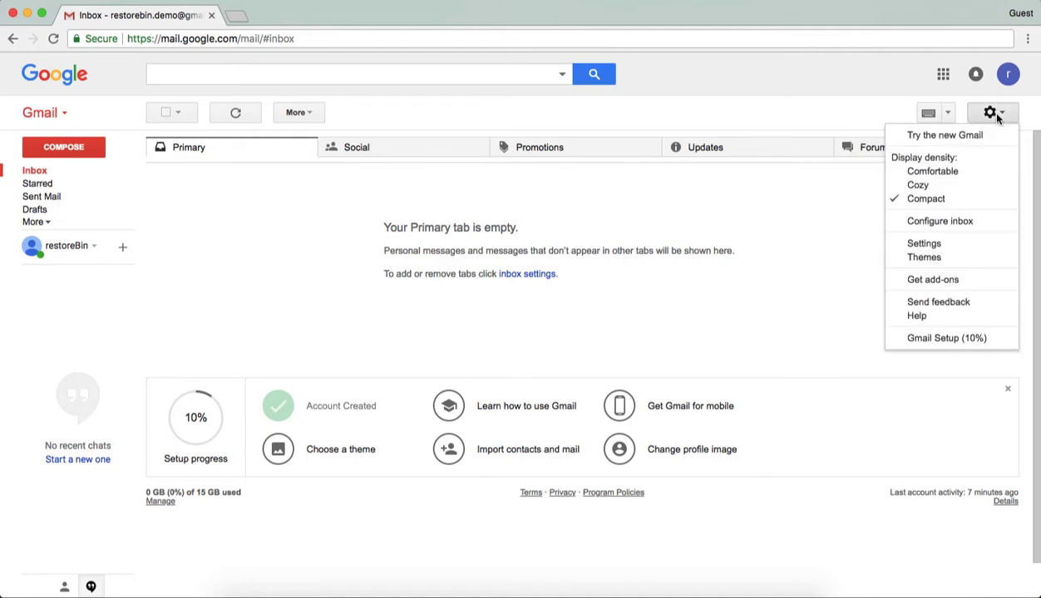
Choose Settings from the gear menu to show the General tab.
left_click(962, 249)
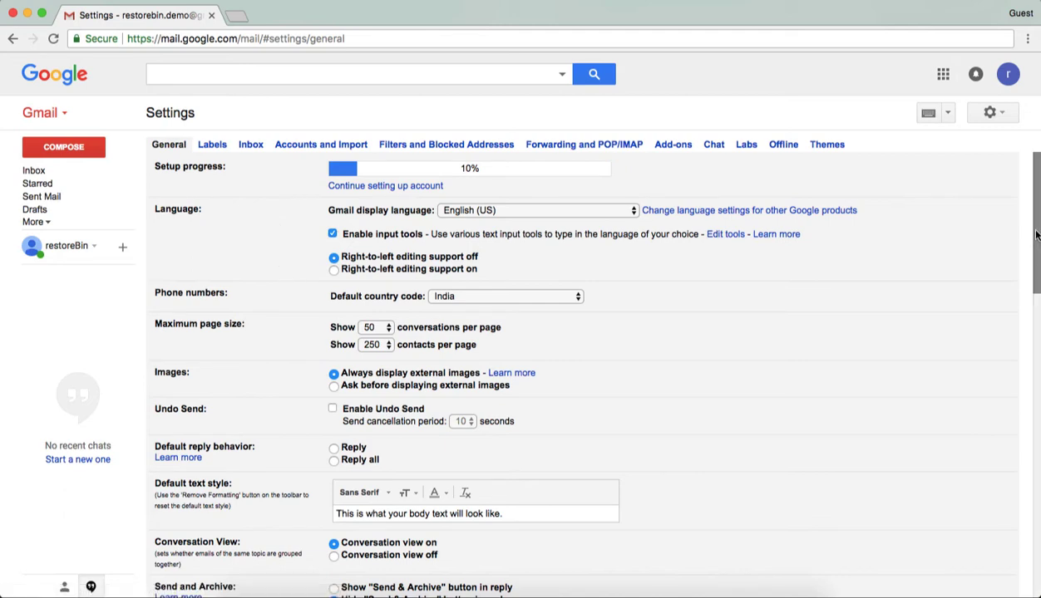
left_click_drag(1037, 244, 1031, 208)
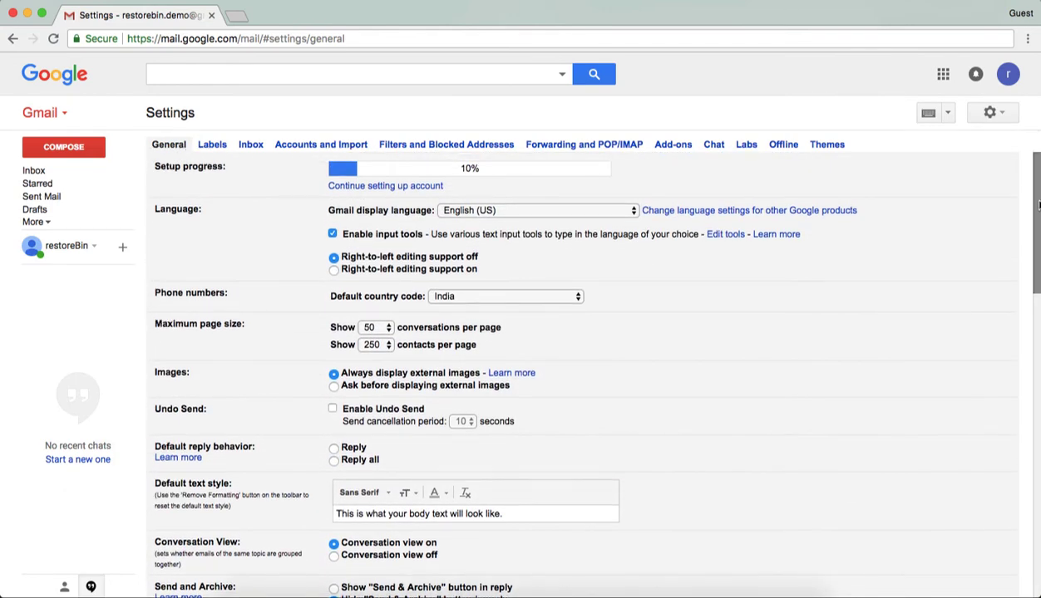